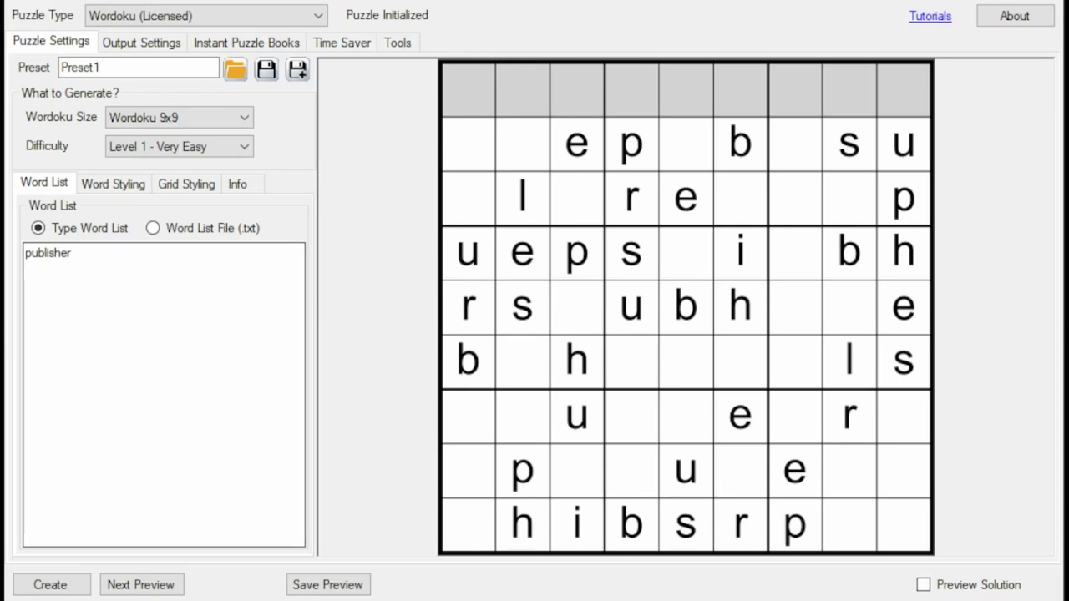
- Add the clue ':occupation' to publisher in the word list, then briefly preview the solution
type(":occupation")
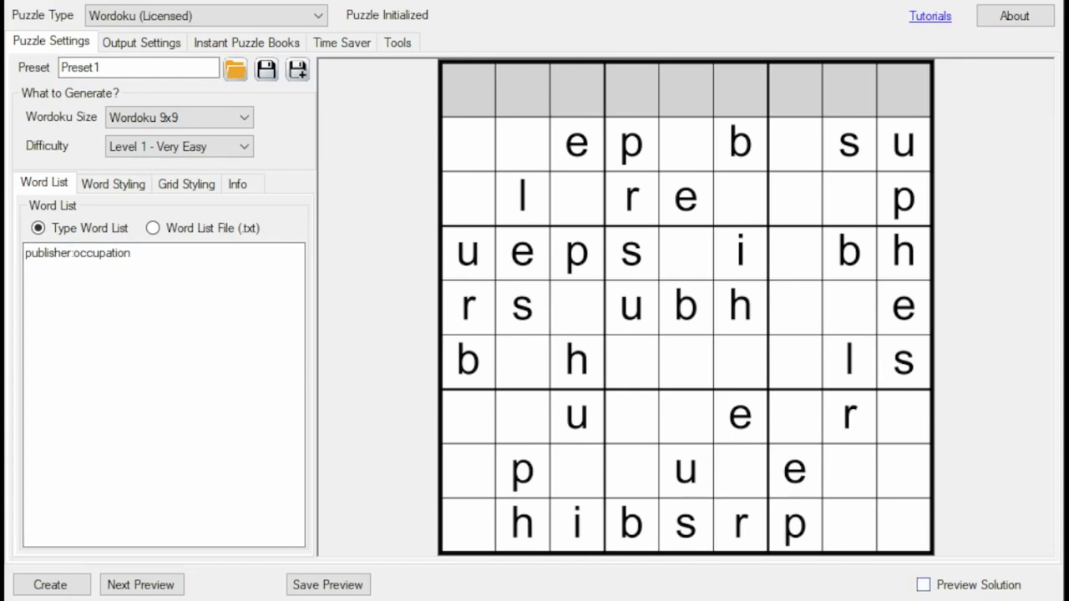
left_click(924, 585)
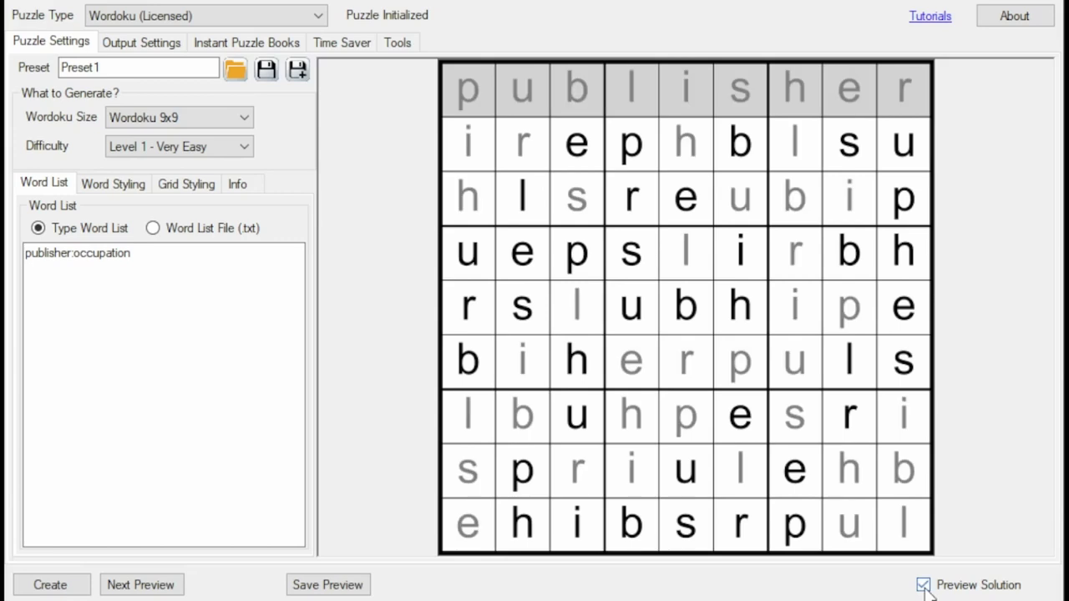
left_click(924, 585)
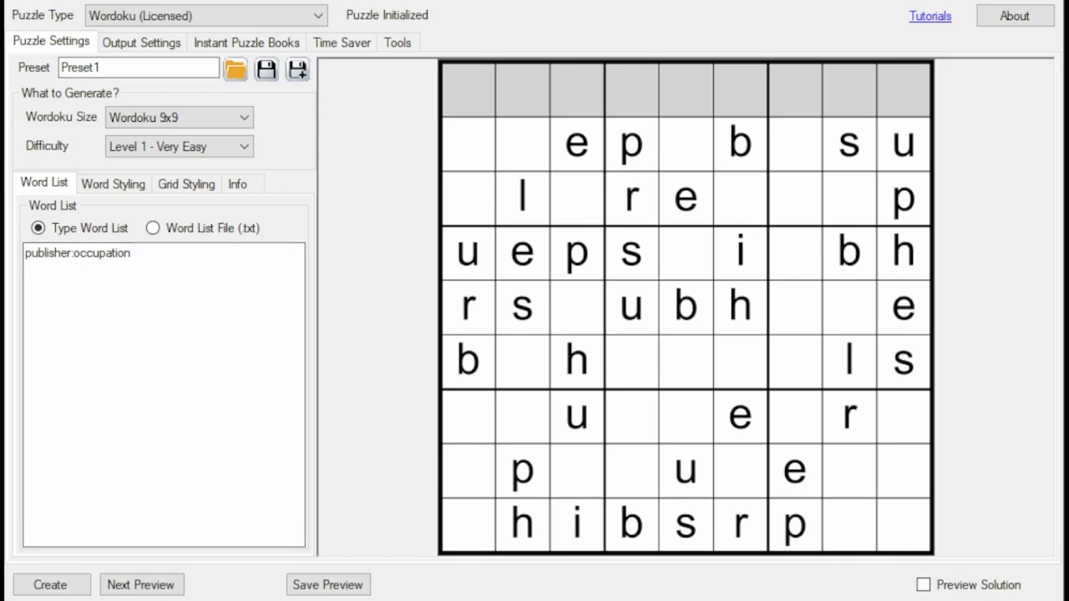
- Set difficulty to Level 5 - Very Hard, regenerate the puzzle, and show its solution
left_click(243, 148)
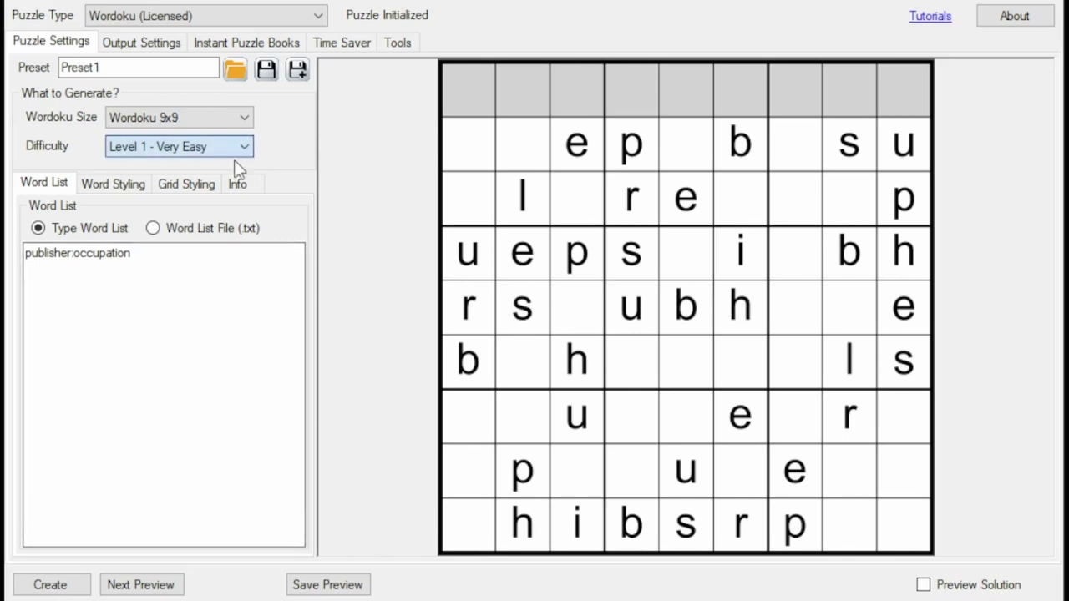
left_click(226, 230)
left_click(169, 582)
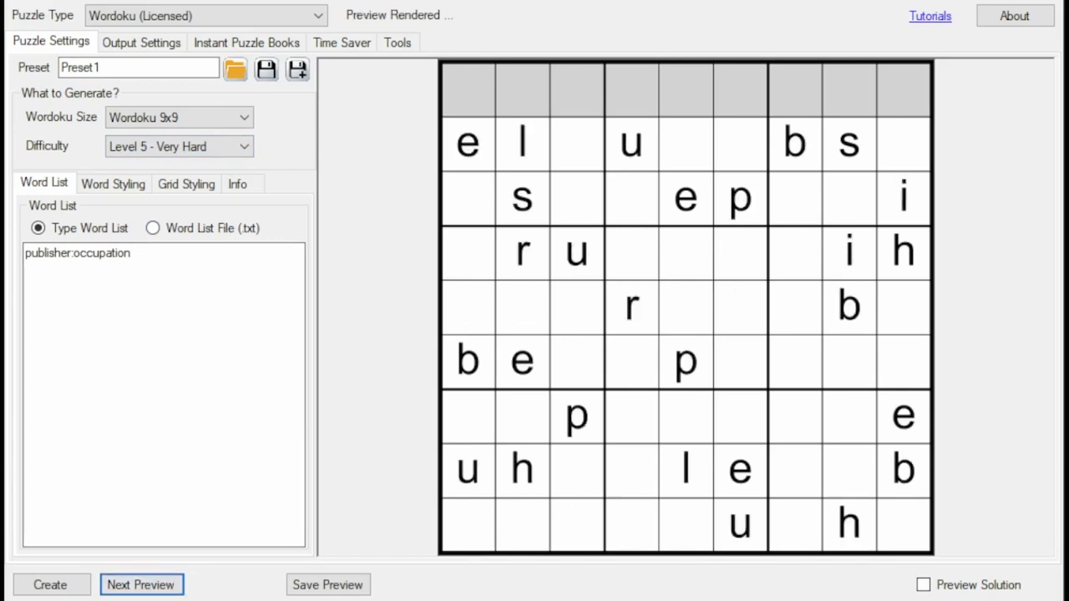
left_click(923, 585)
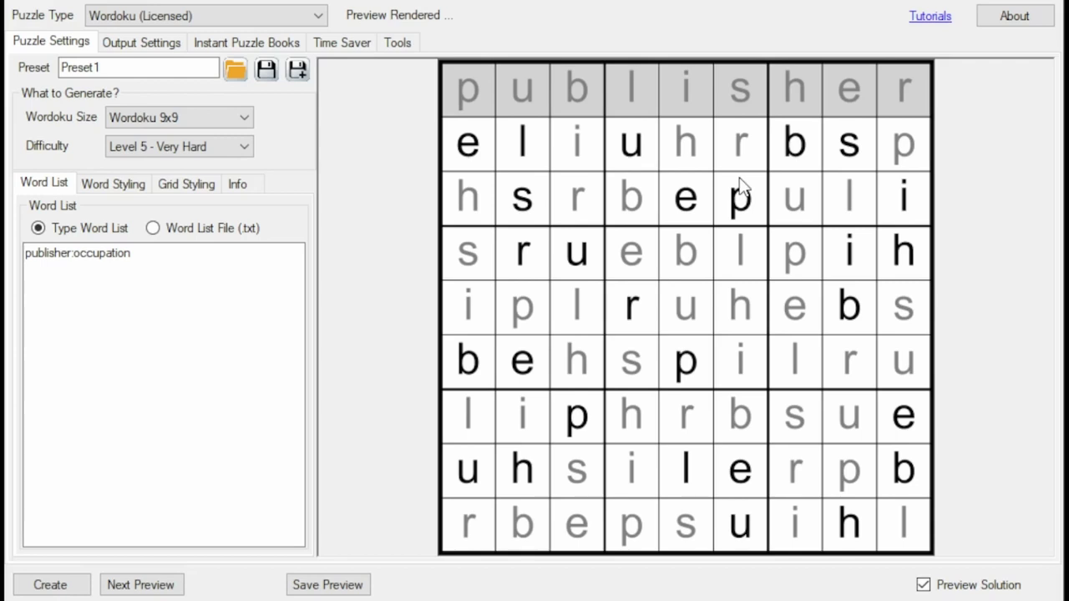
- Style the Wordoku letters in the LoveDay font, dark purple, lowercase
left_click(132, 189)
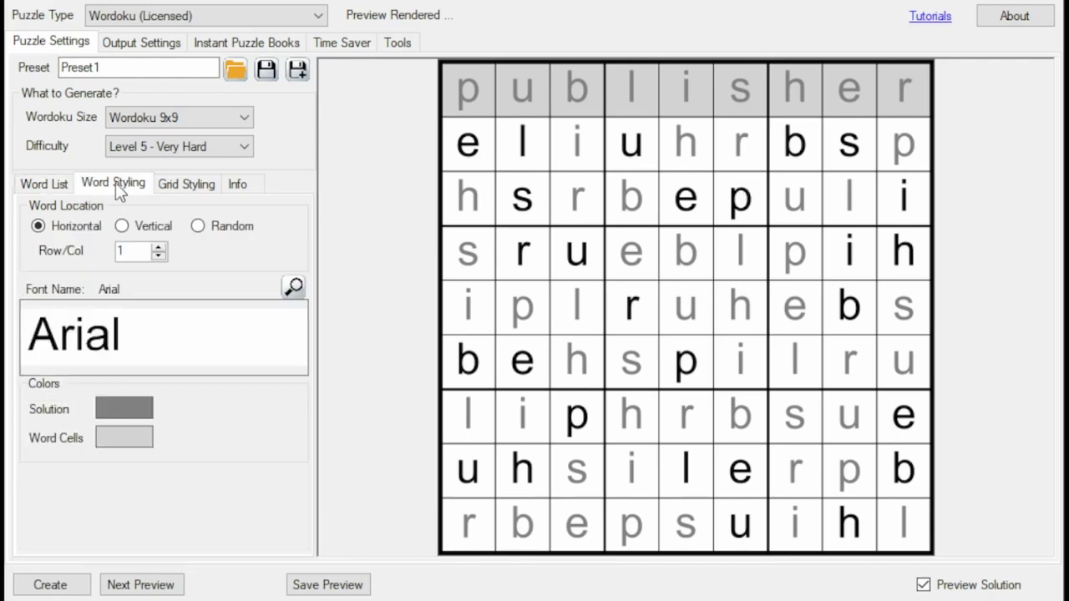
left_click(123, 339)
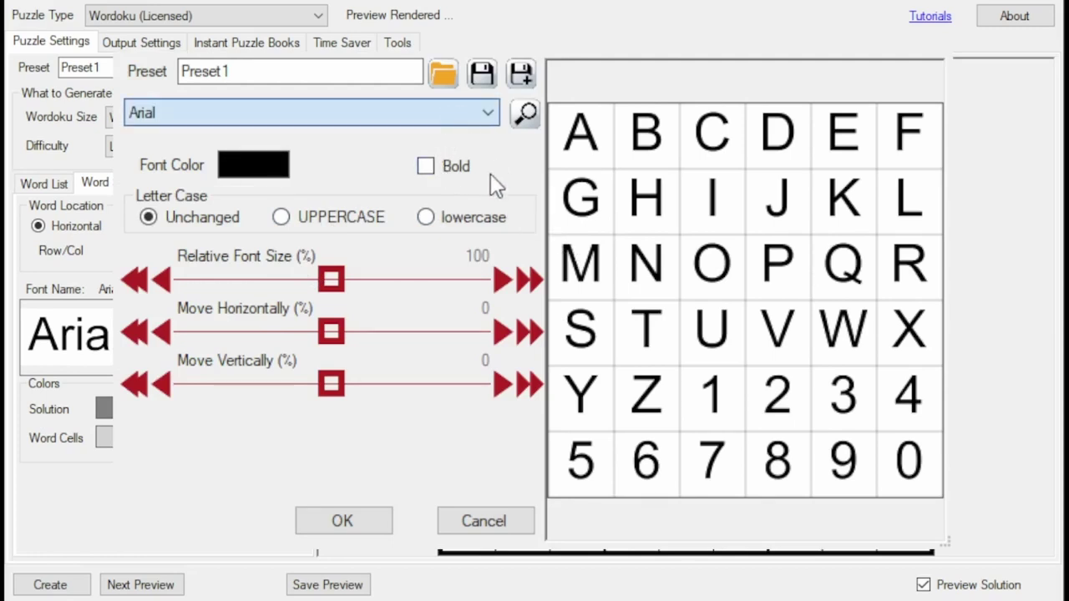
key("l")
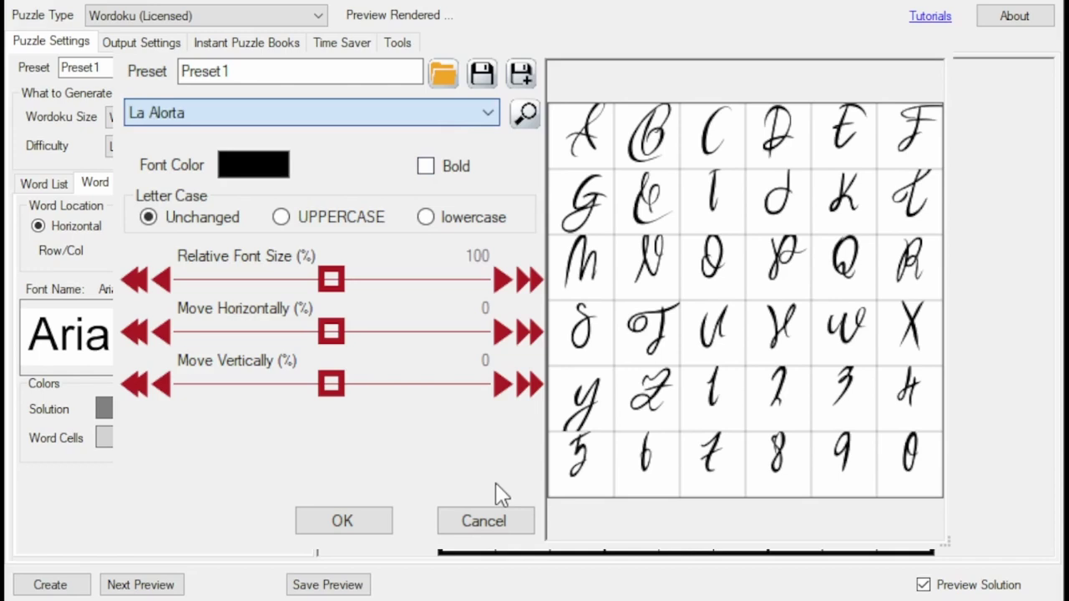
key("l")
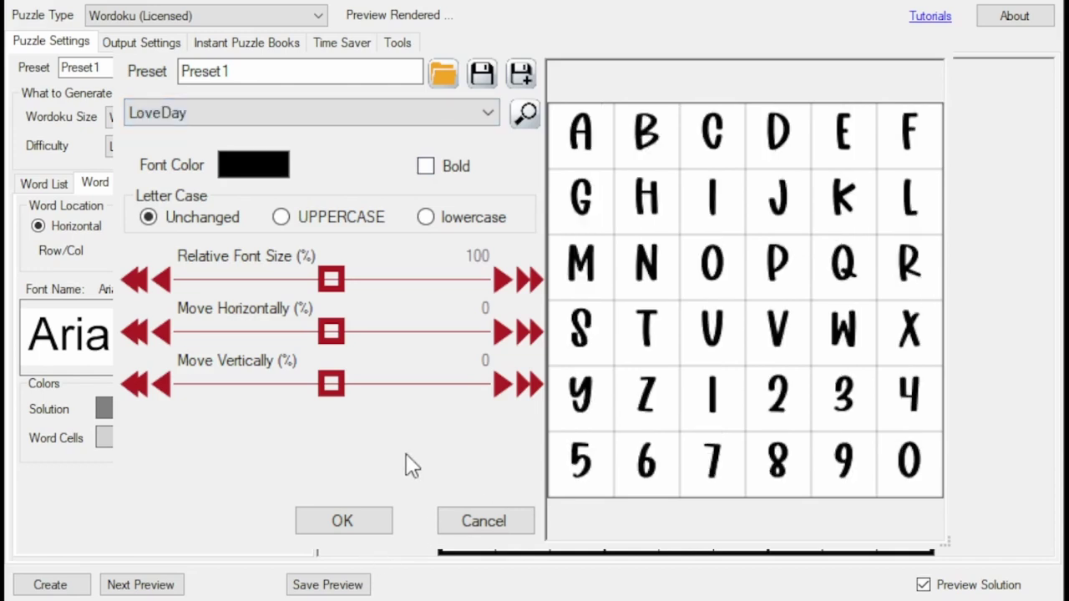
left_click(252, 168)
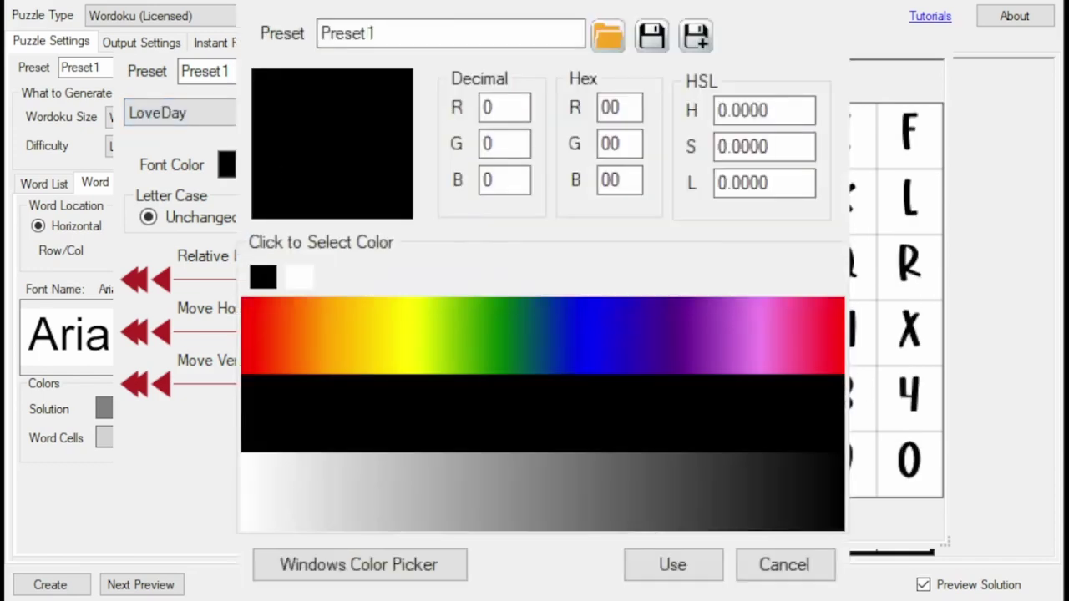
left_click(683, 330)
left_click(669, 508)
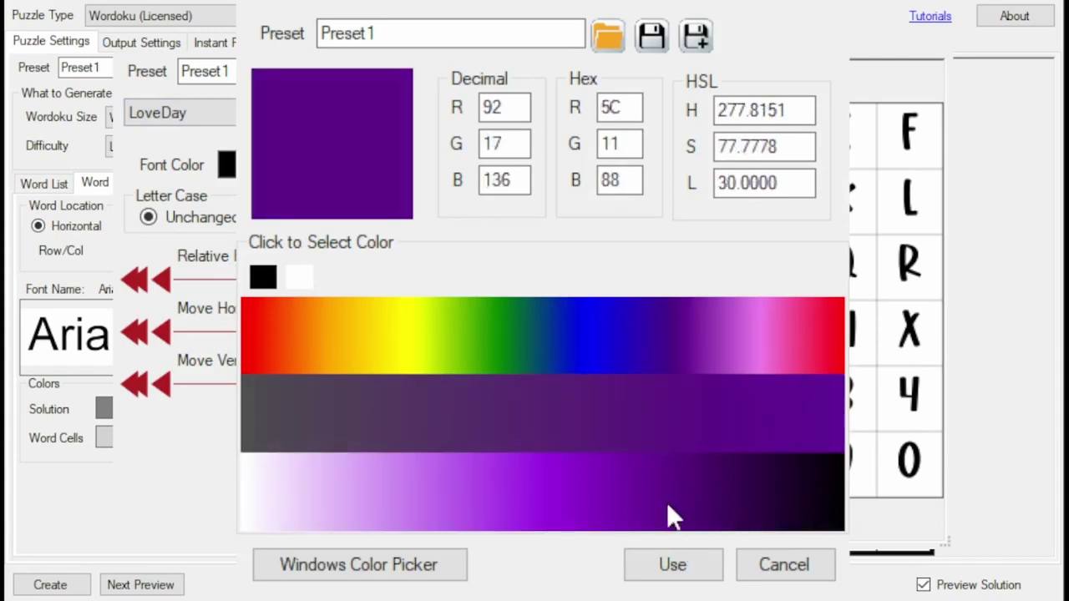
left_click(673, 566)
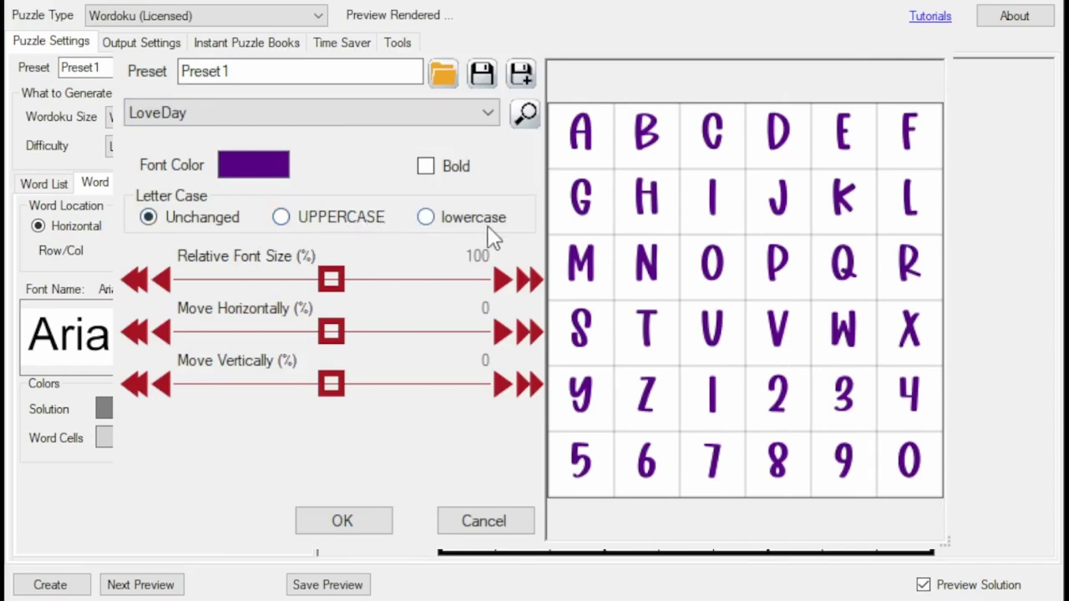
left_click(428, 217)
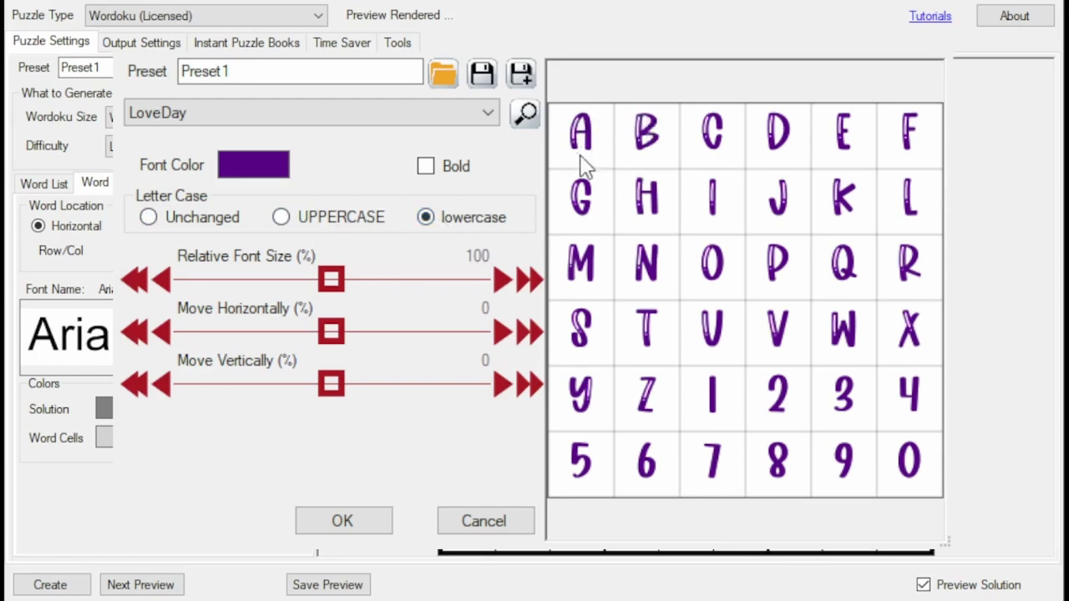
- Confirm the LoveDay font settings, regenerate the puzzle, and toggle the solution off and on
left_click(382, 524)
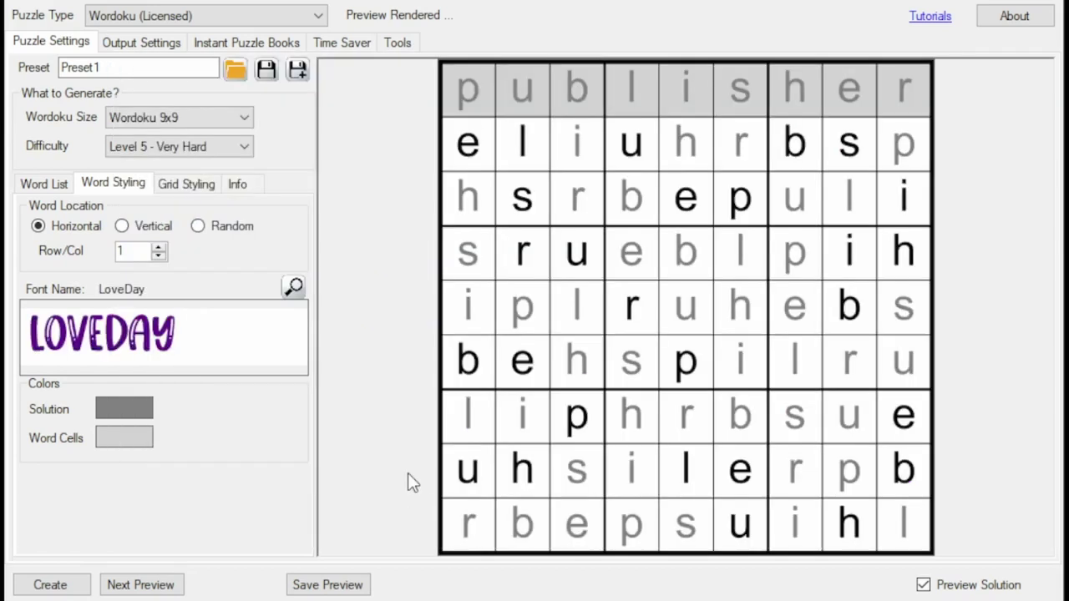
left_click(154, 584)
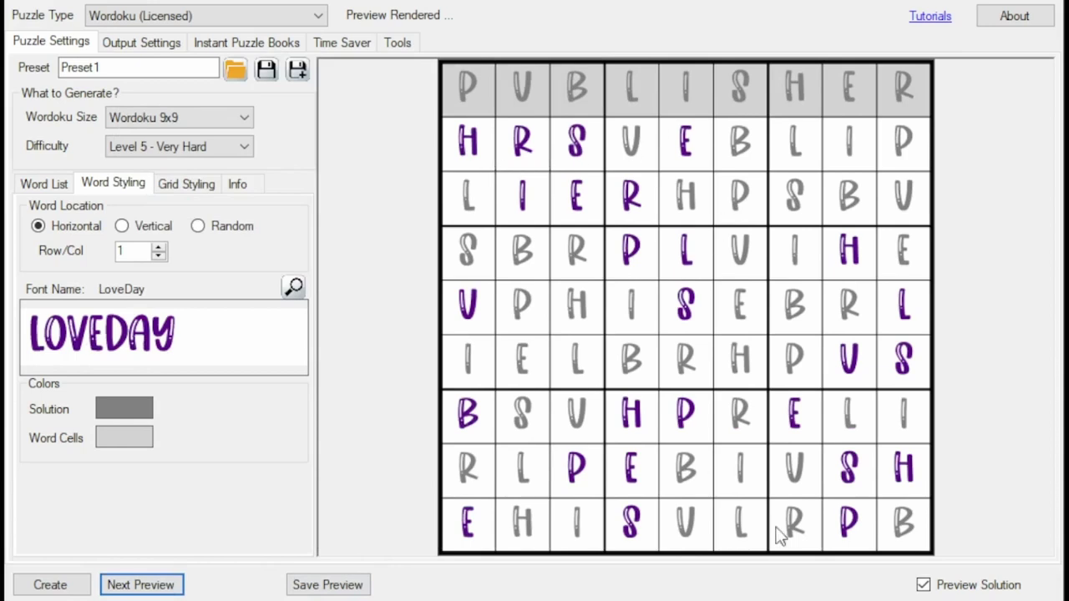
left_click(923, 584)
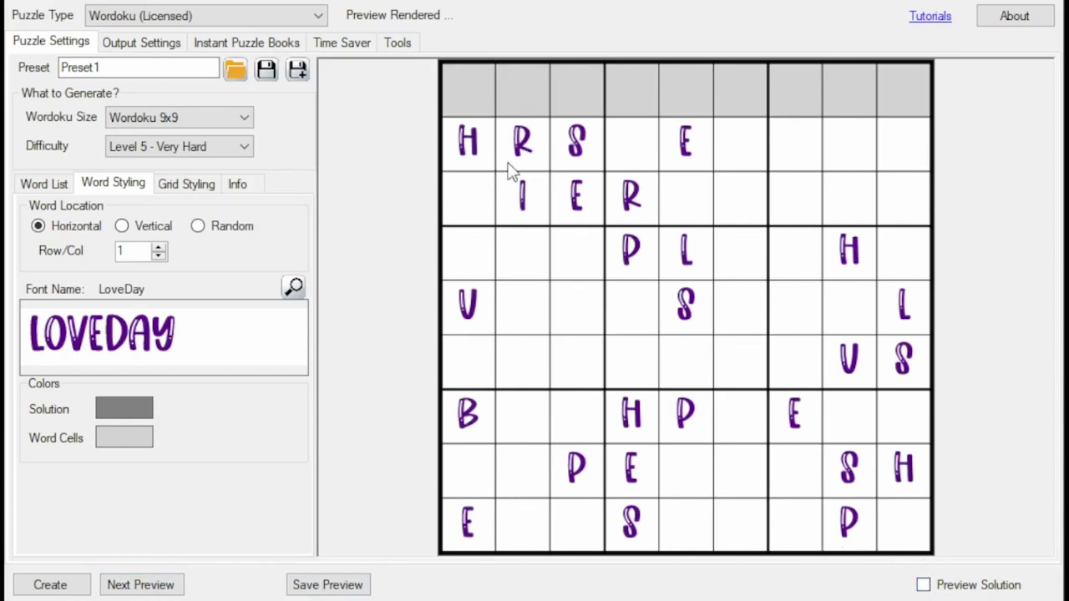
left_click(924, 585)
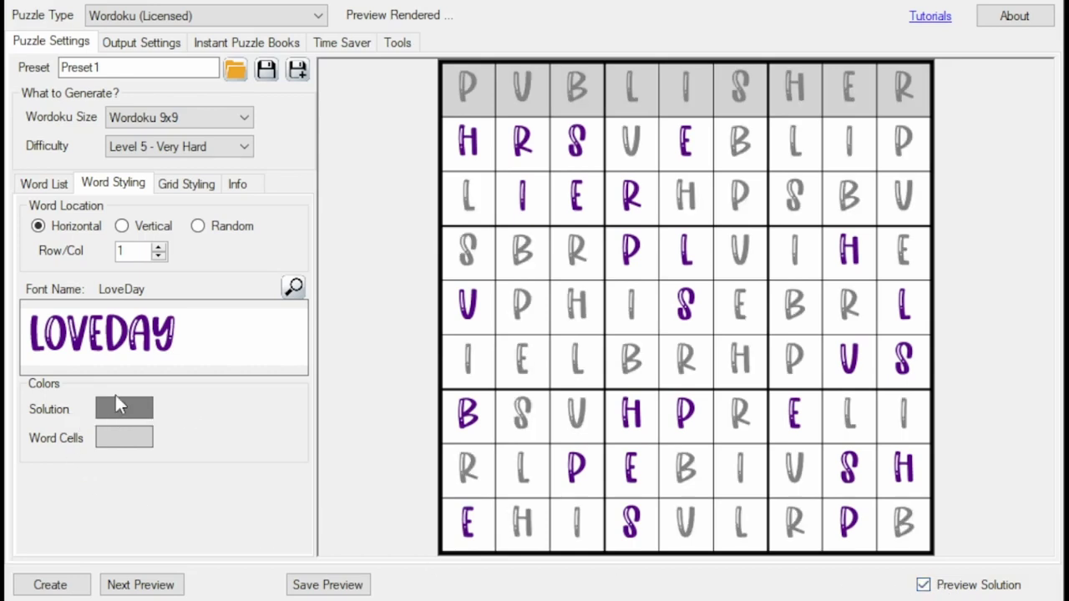
- Set the solution letter colour to dark purple and regenerate the preview
left_click(143, 407)
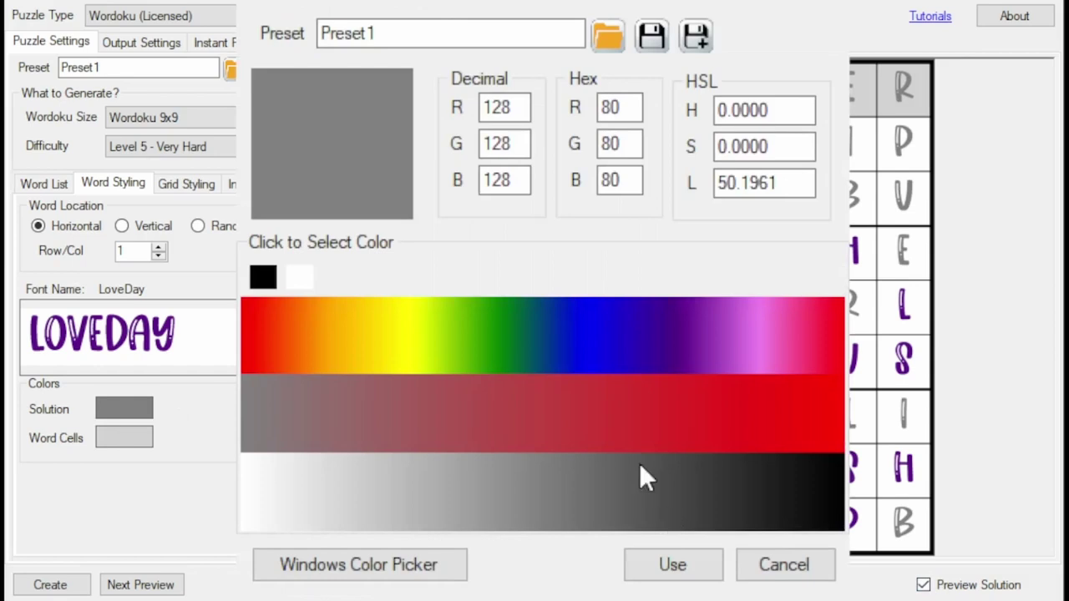
left_click(648, 338)
left_click(664, 497)
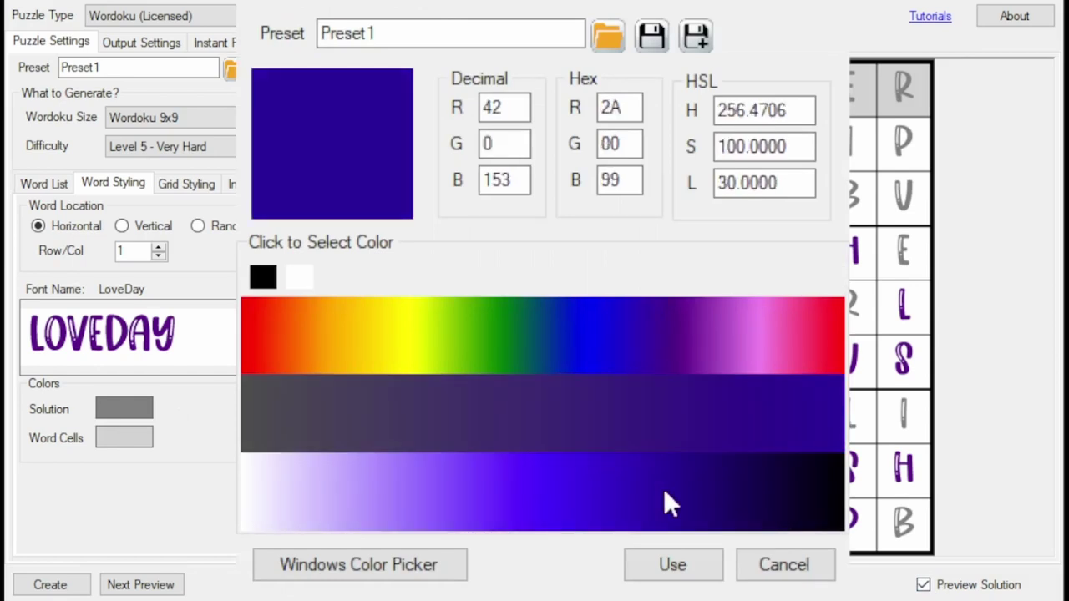
left_click(673, 564)
left_click(167, 585)
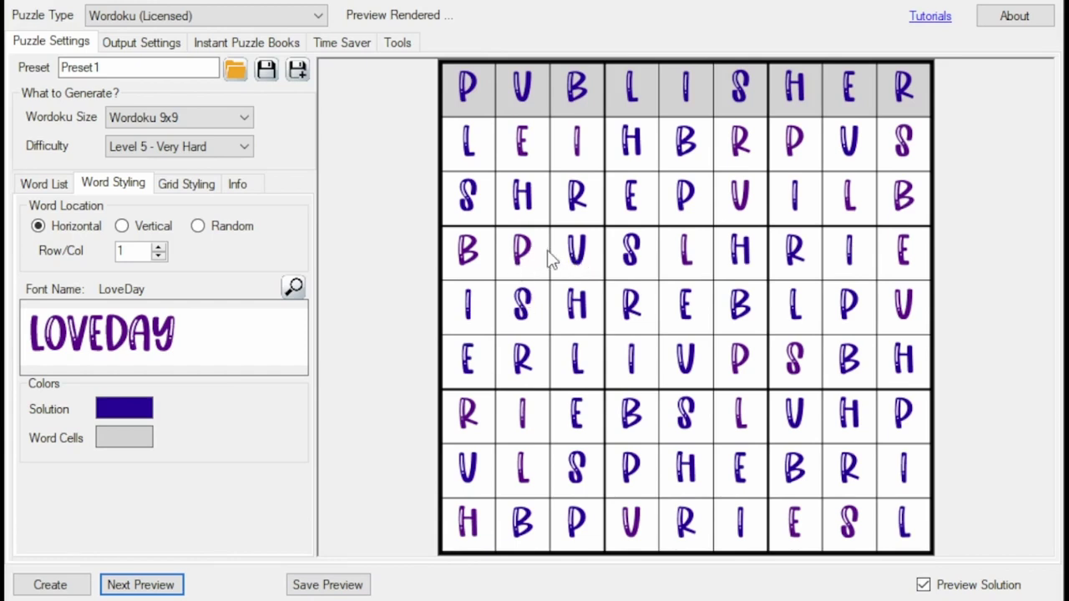
- Compare the clue-only grid with the full solution, then go to Grid Styling
left_click(948, 588)
left_click(948, 589)
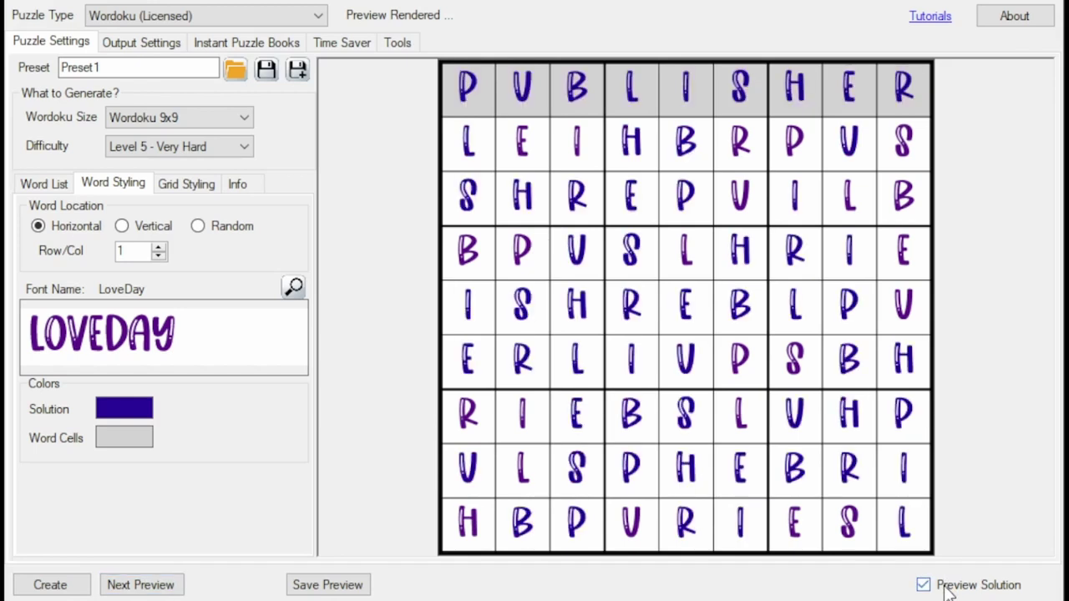
left_click(948, 588)
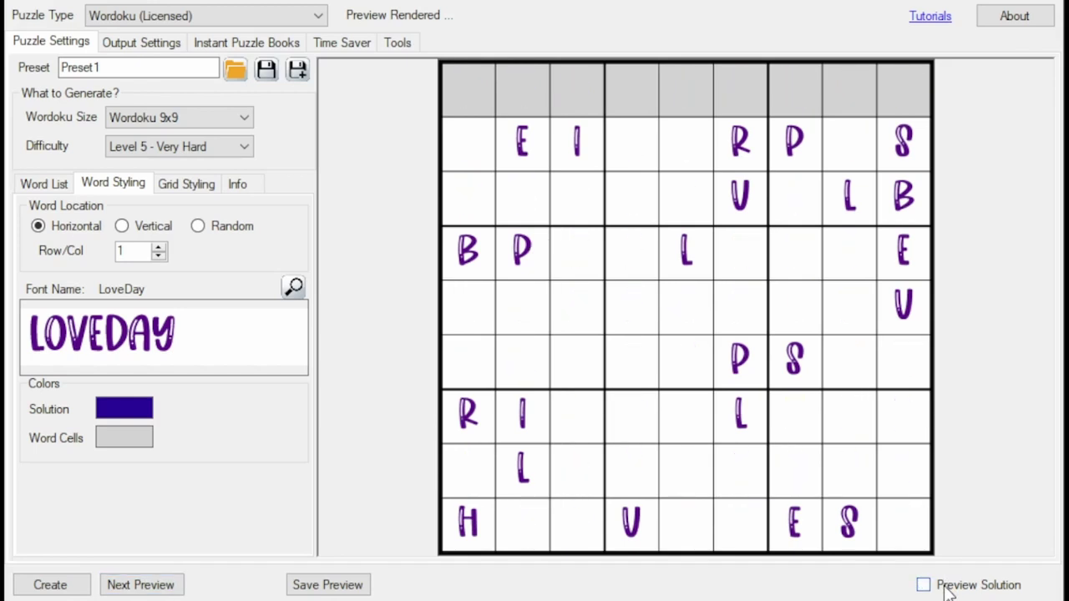
left_click(948, 589)
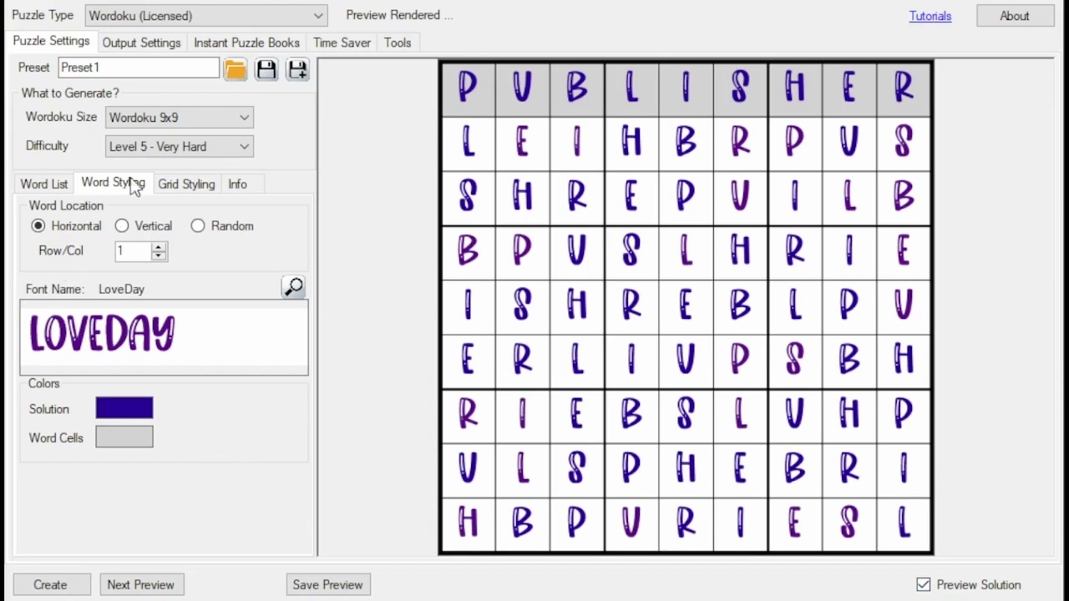
left_click(184, 183)
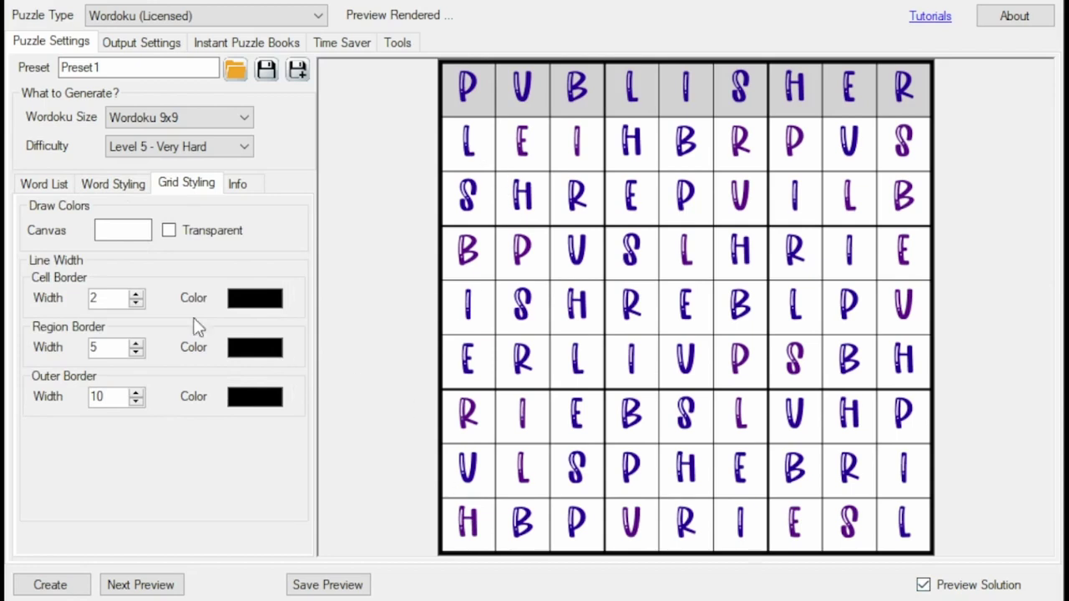
- Try a light lavender grid background and regenerate the preview
left_click(125, 230)
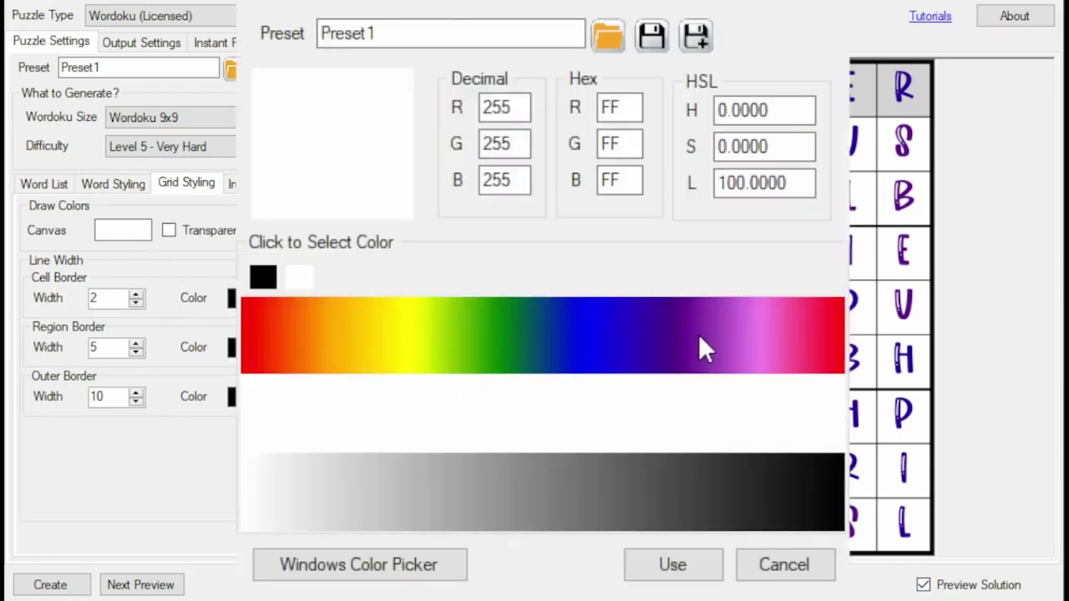
left_click(700, 338)
left_click(334, 488)
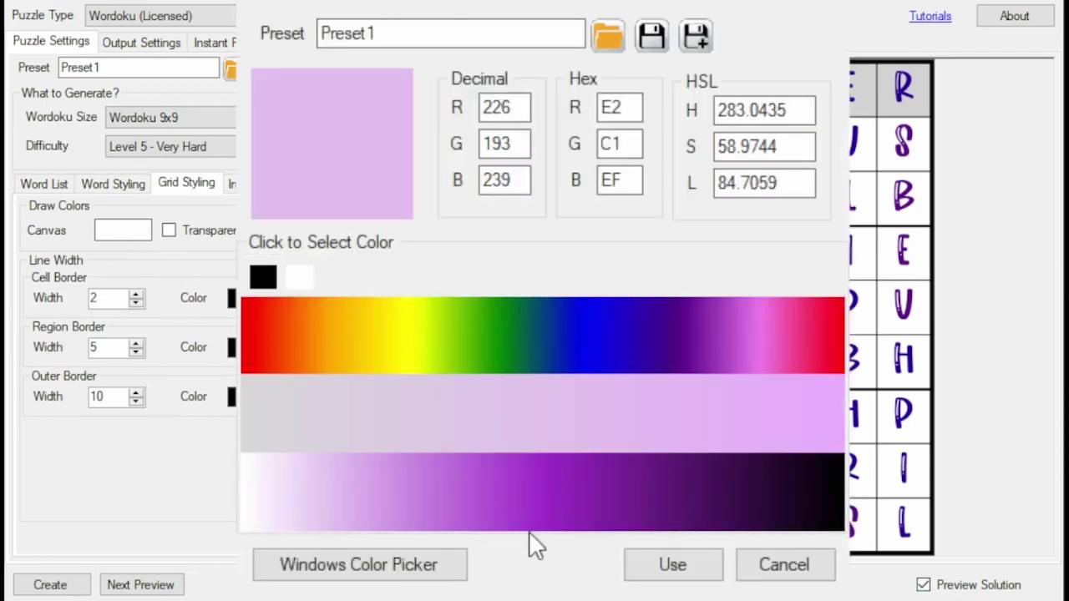
left_click(700, 575)
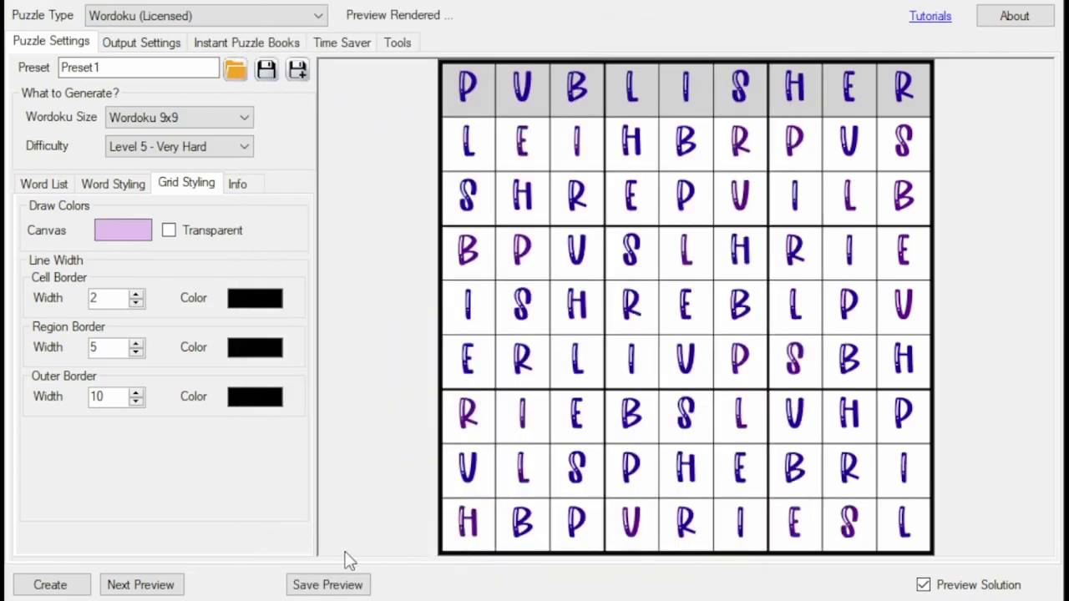
left_click(167, 586)
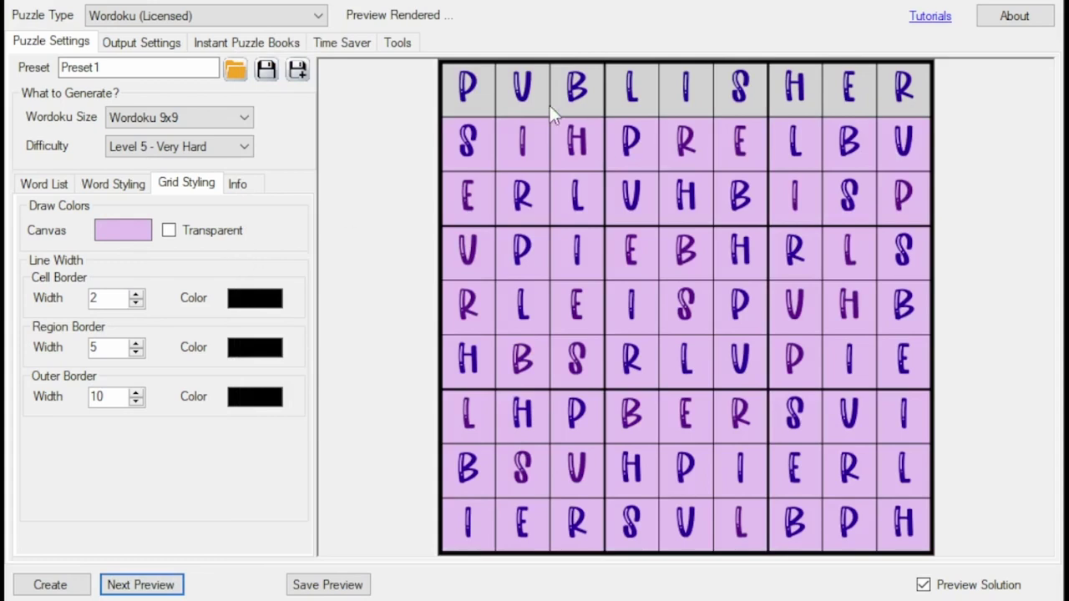
- Reset the grid background to white and return to the Word Styling settings
left_click(240, 343)
left_click(315, 275)
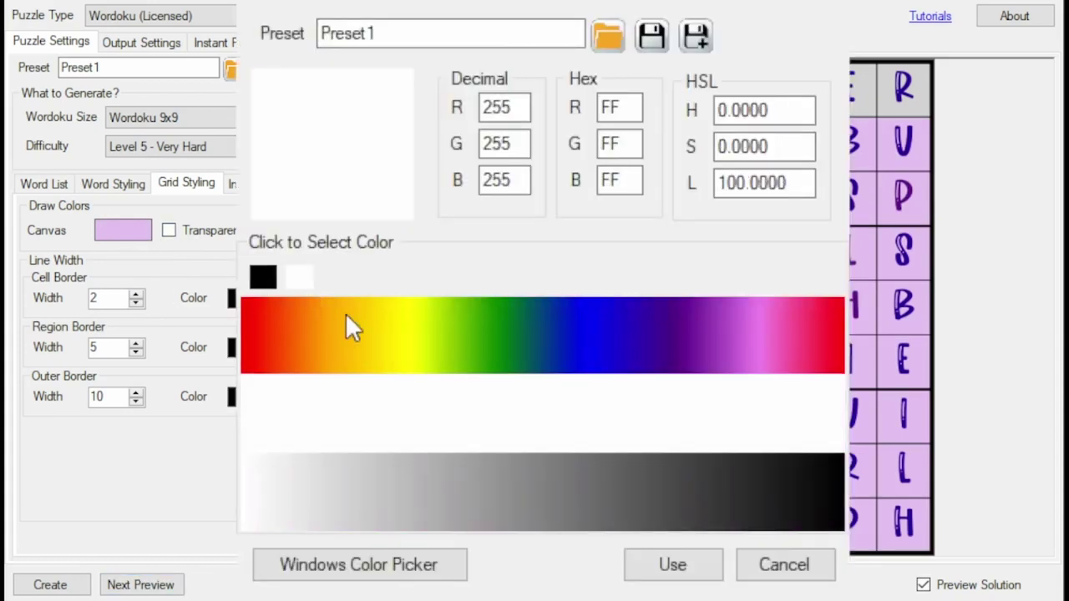
left_click(673, 566)
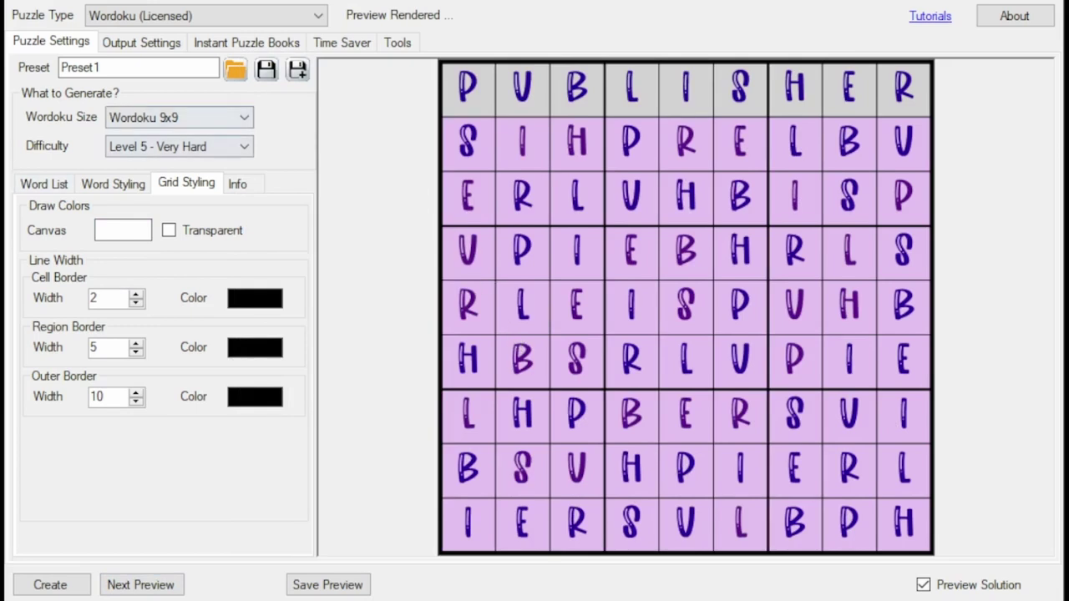
left_click(104, 185)
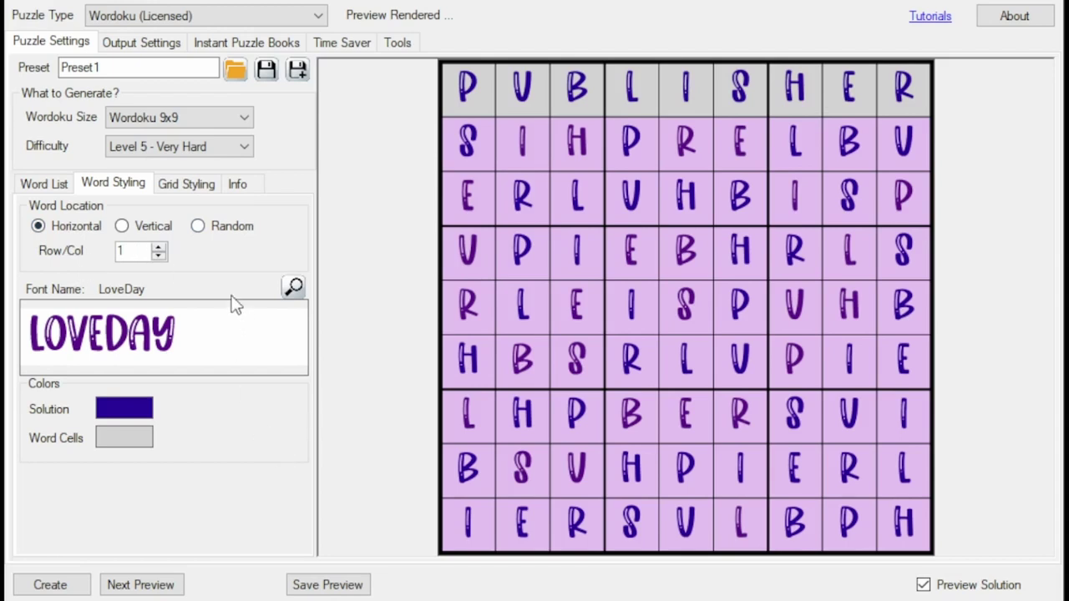
- Place PUBLISHER in row 3, then down column 3, previewing each
left_click(159, 247)
left_click(161, 585)
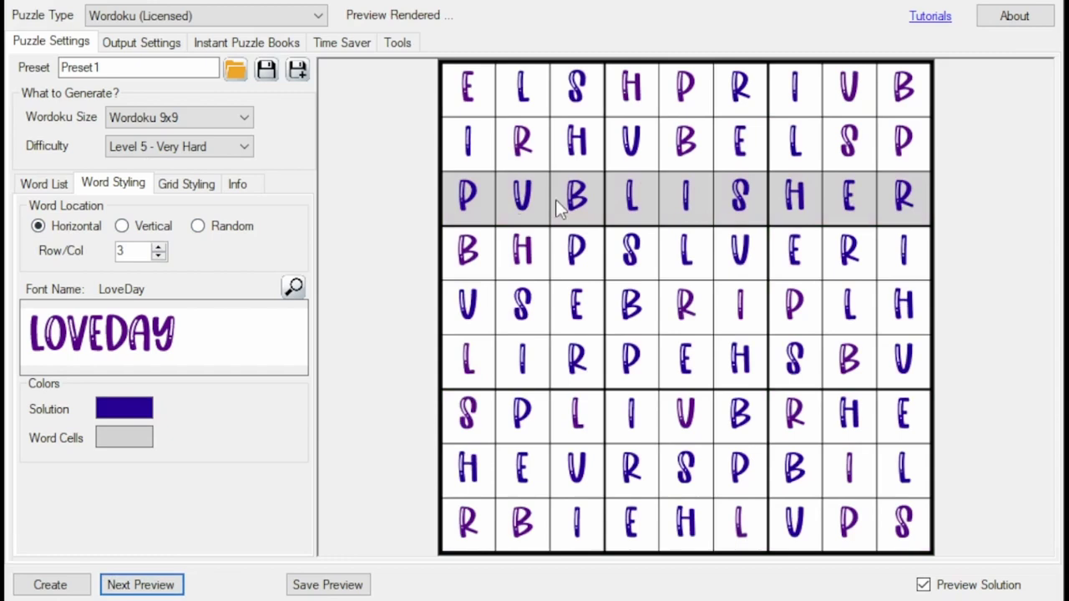
left_click(139, 229)
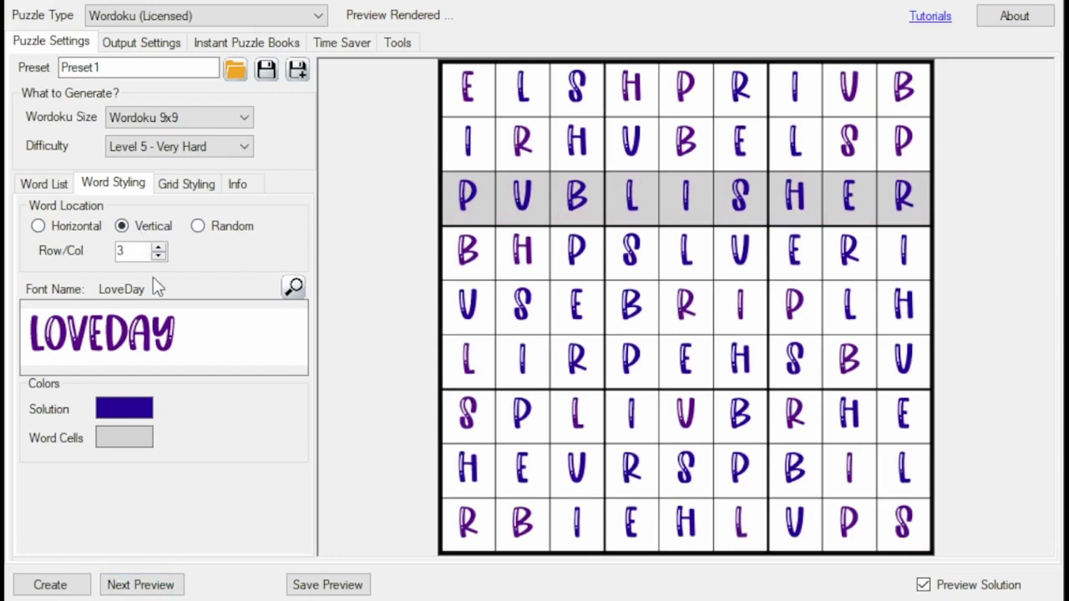
left_click(136, 584)
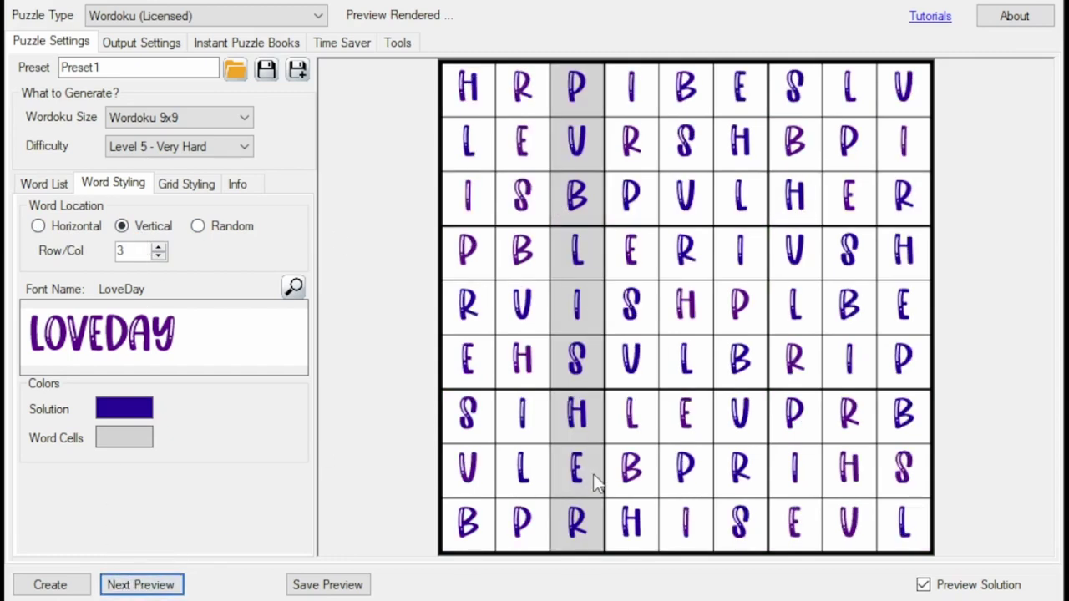
- Switch word placement to Random, regenerate several times, and preview the unsolved puzzle
left_click(199, 227)
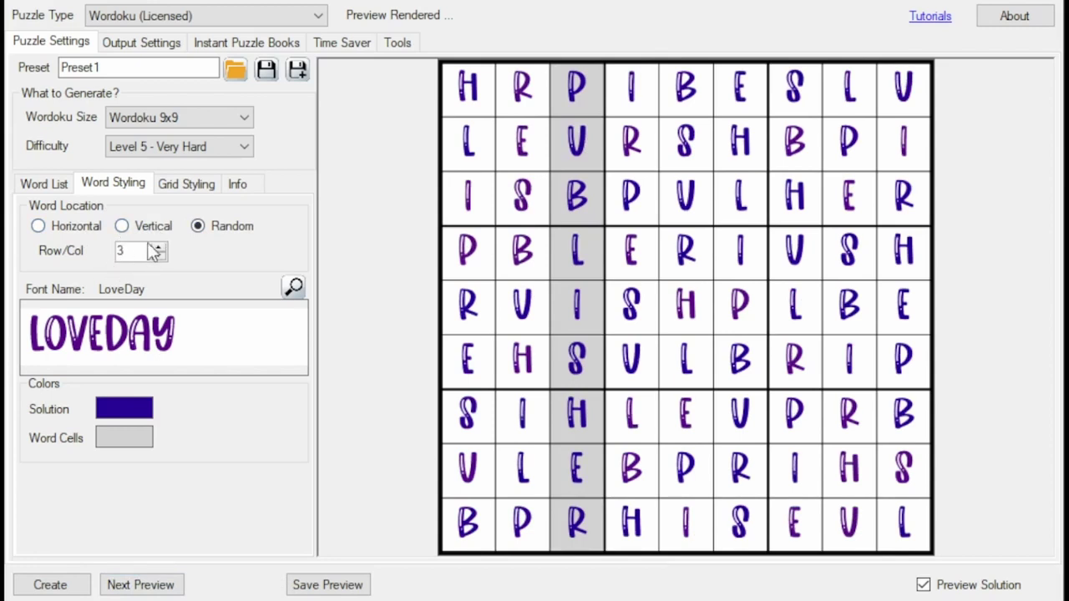
left_click(172, 584)
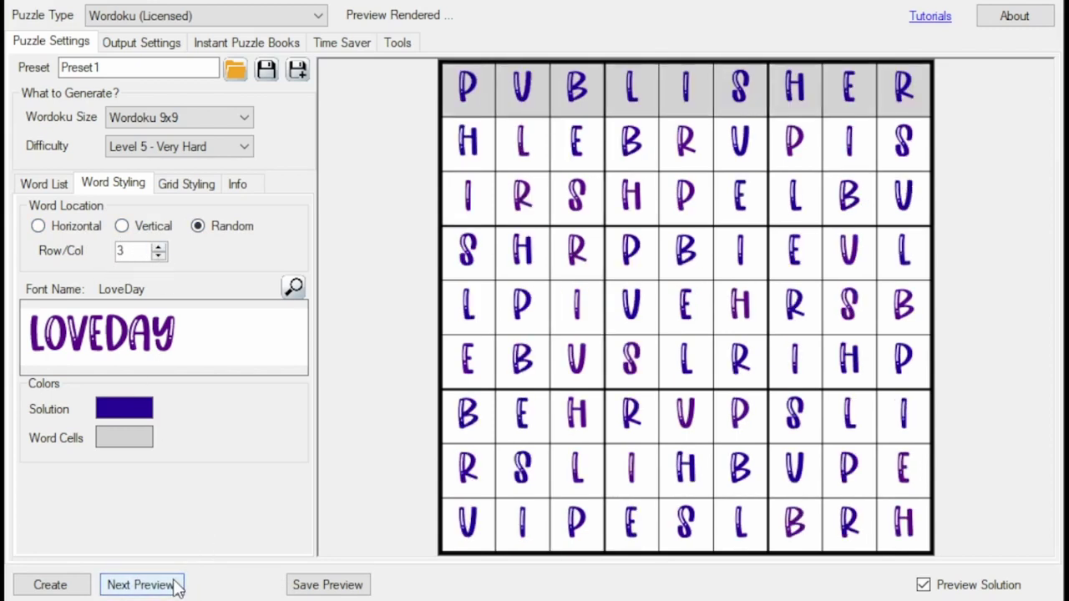
left_click(140, 585)
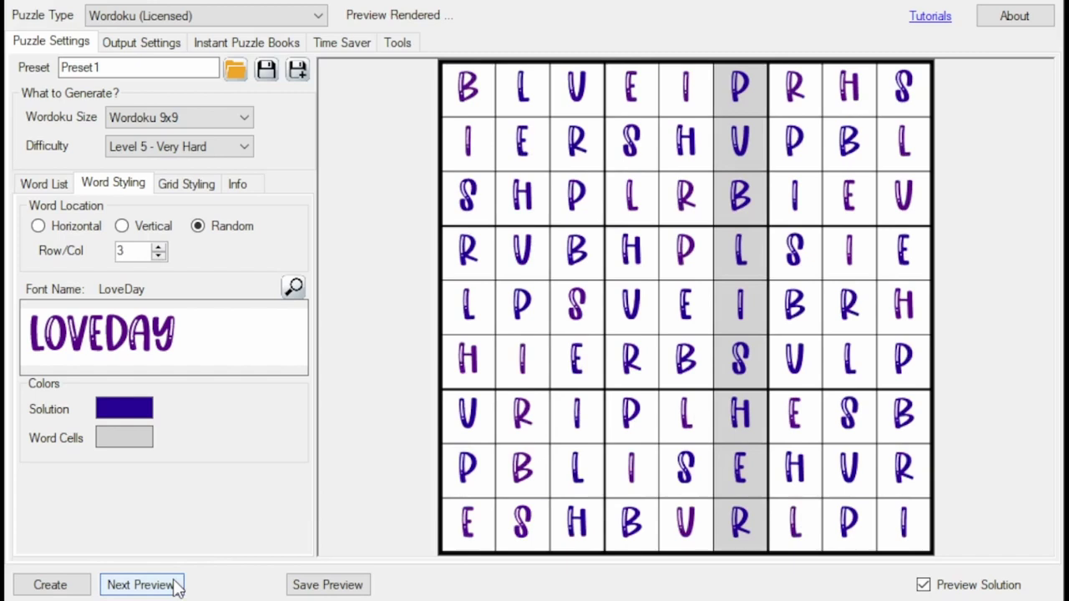
left_click(140, 584)
left_click(176, 586)
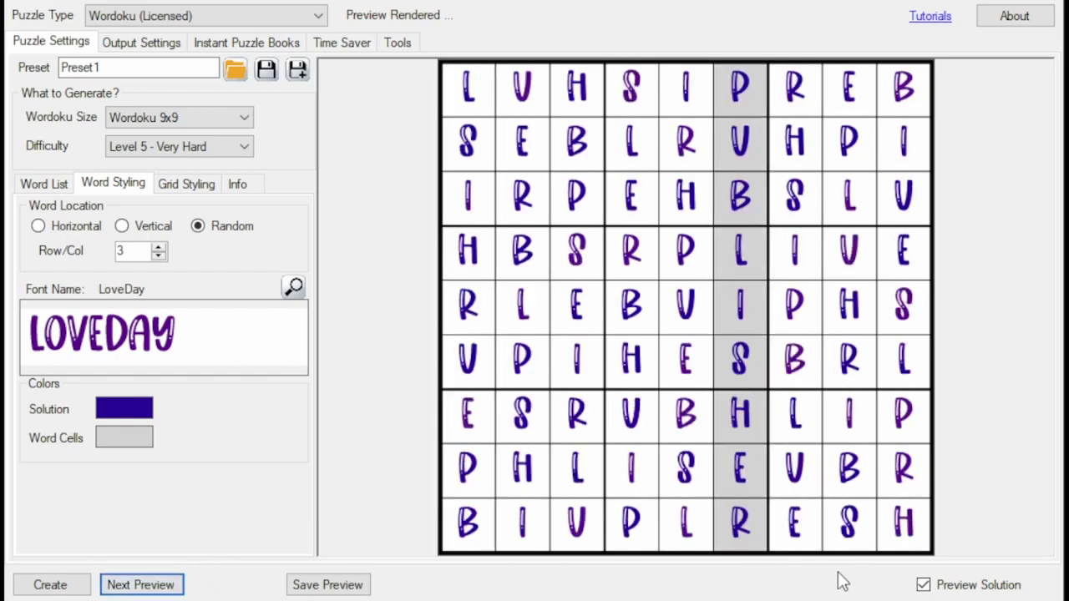
left_click(931, 585)
left_click(158, 585)
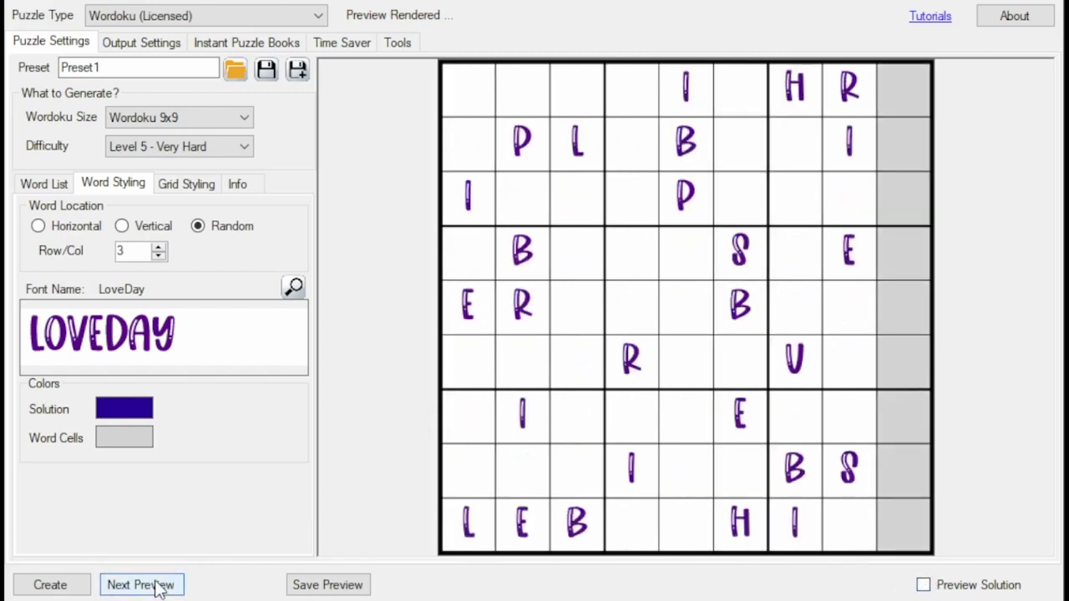
- Regenerate the very hard puzzle with PUBLISHER in column one and show the word list
left_click(159, 586)
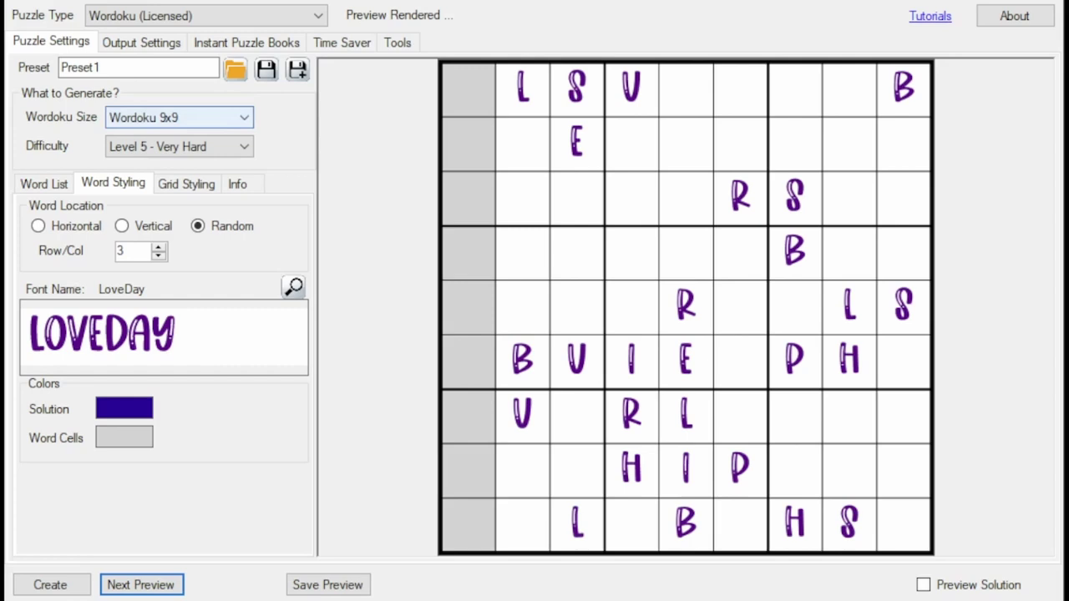
left_click(46, 183)
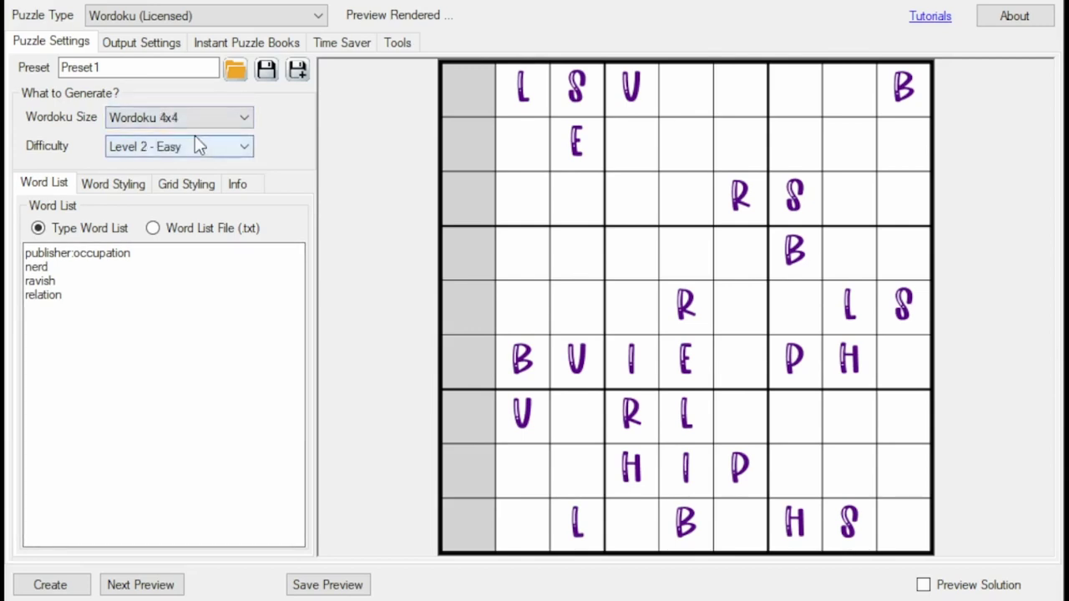
- Preview the easy 4x4 Wordoku and edit the word list to include nerd, ravish, relation
left_click(162, 585)
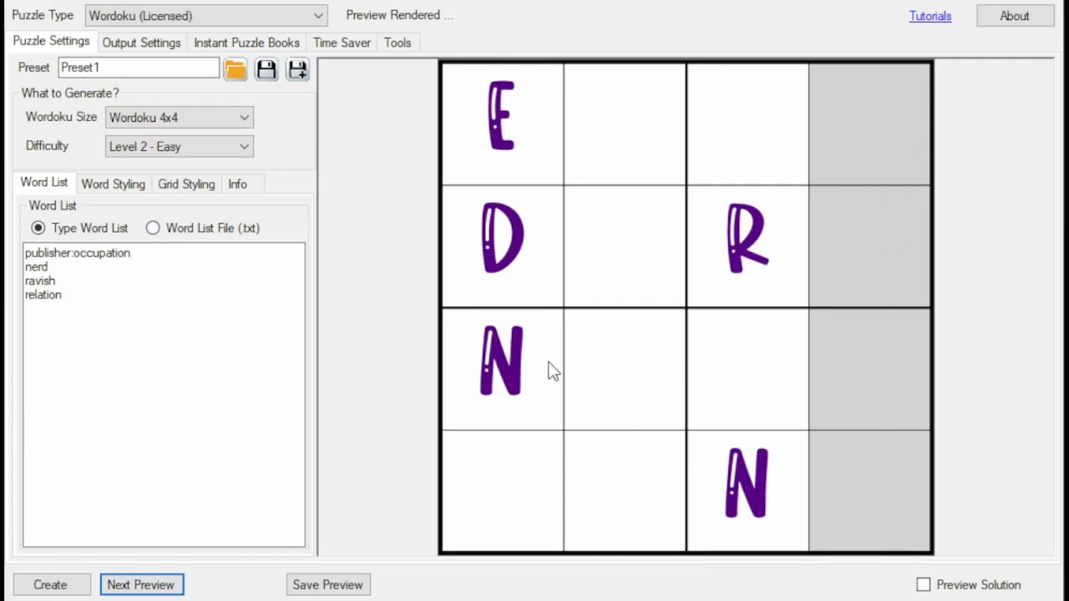
left_click(71, 256)
key("shift+Tab")
key("shift+Tab")
key("shift+Tab")
key("shift+Tab")
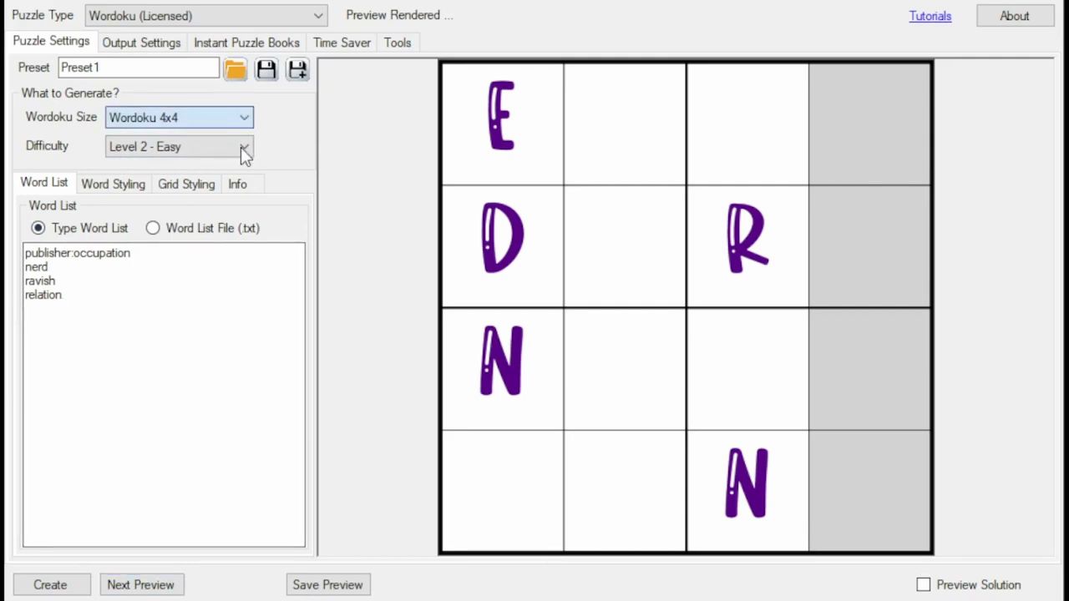
- Change the Wordoku size to 6x6 and preview the easy puzzle built from ravish
key("Down")
key("Tab")
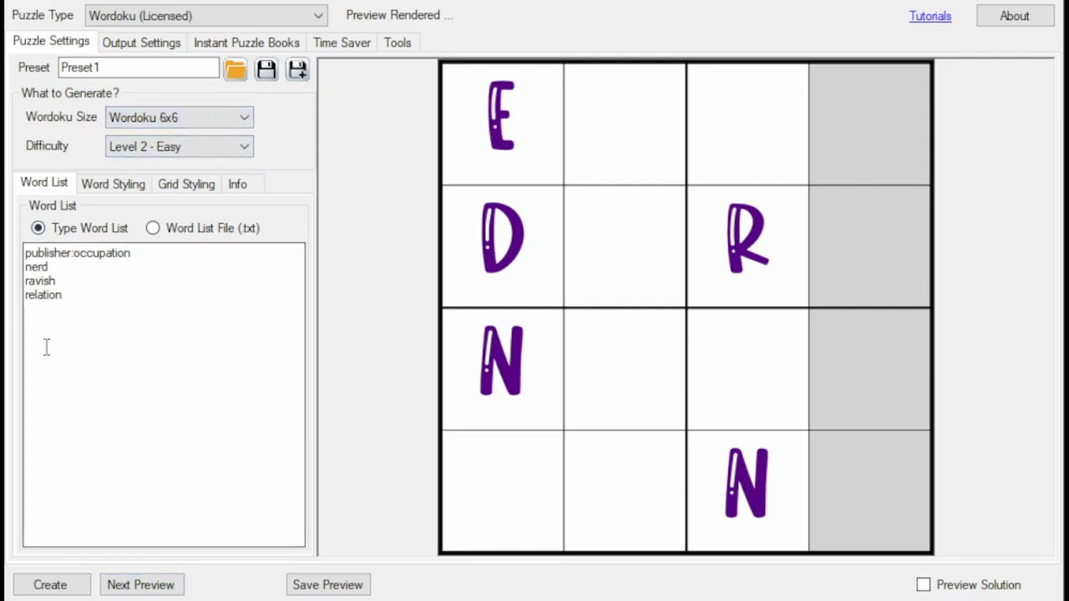
left_click(133, 587)
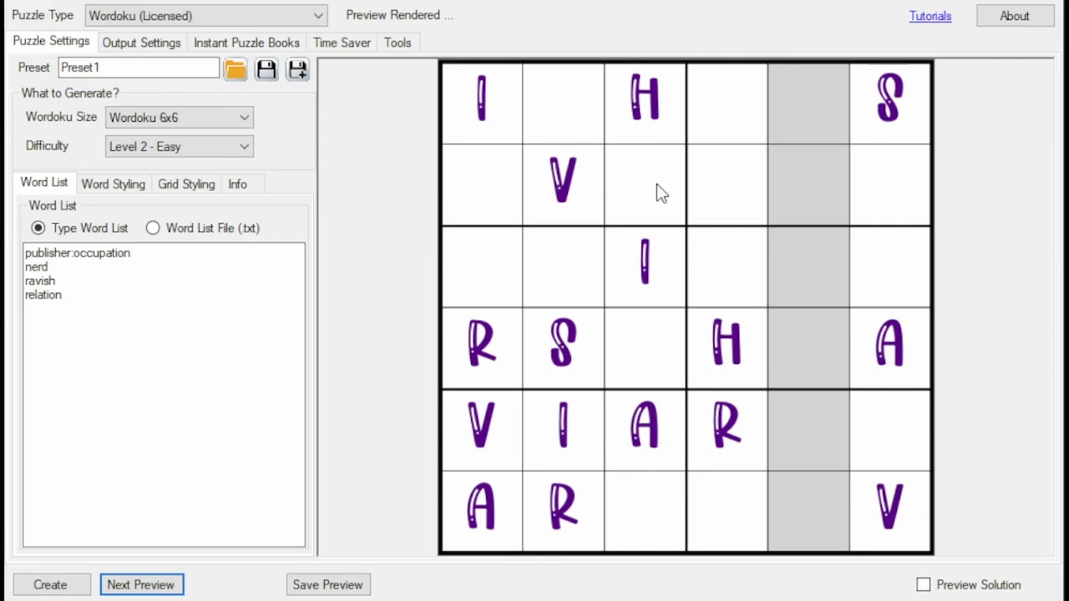
scroll(237, 120, "down", 1)
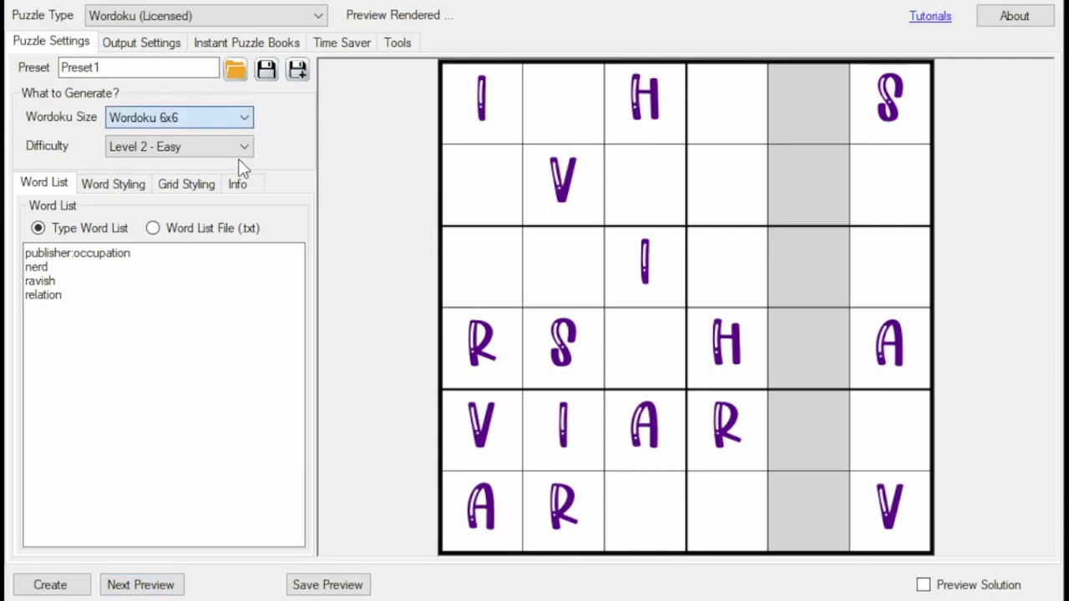
- Preview the easy 8x8 Wordoku built from relation and check the Word Styling settings
left_click(139, 586)
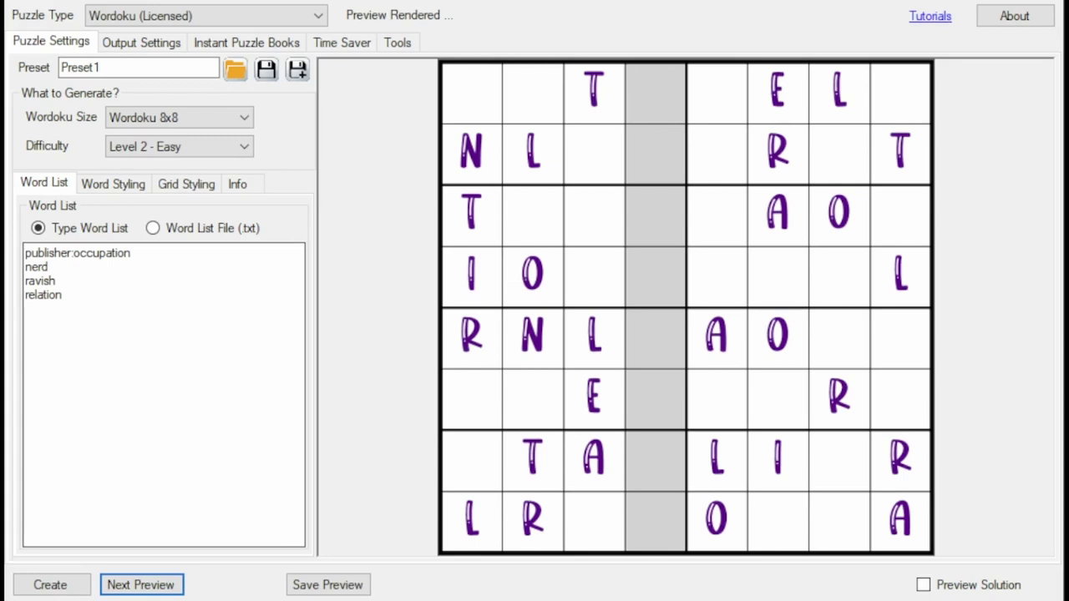
left_click(115, 184)
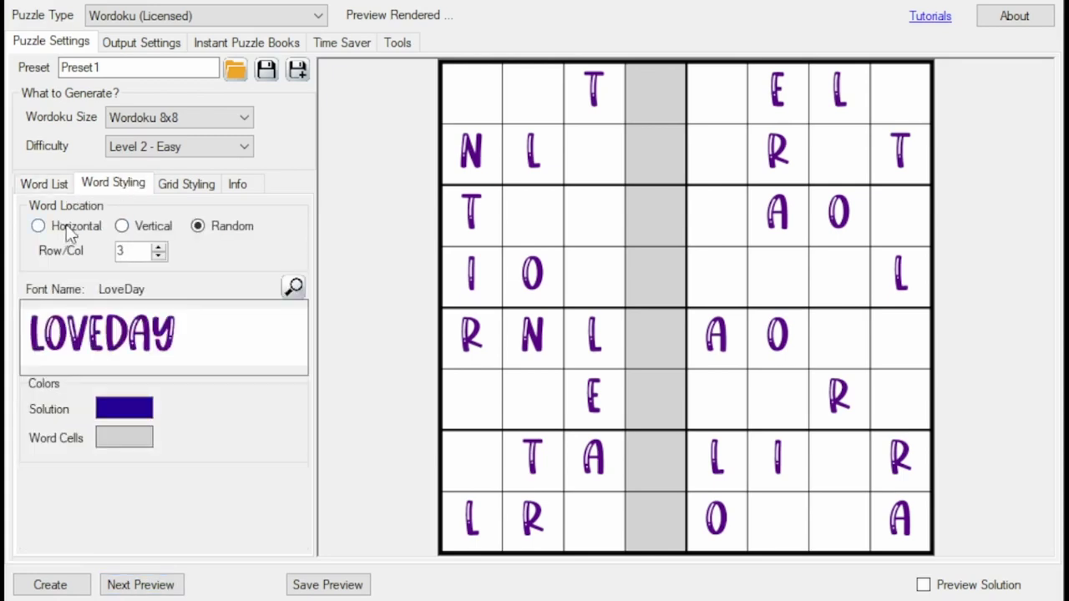